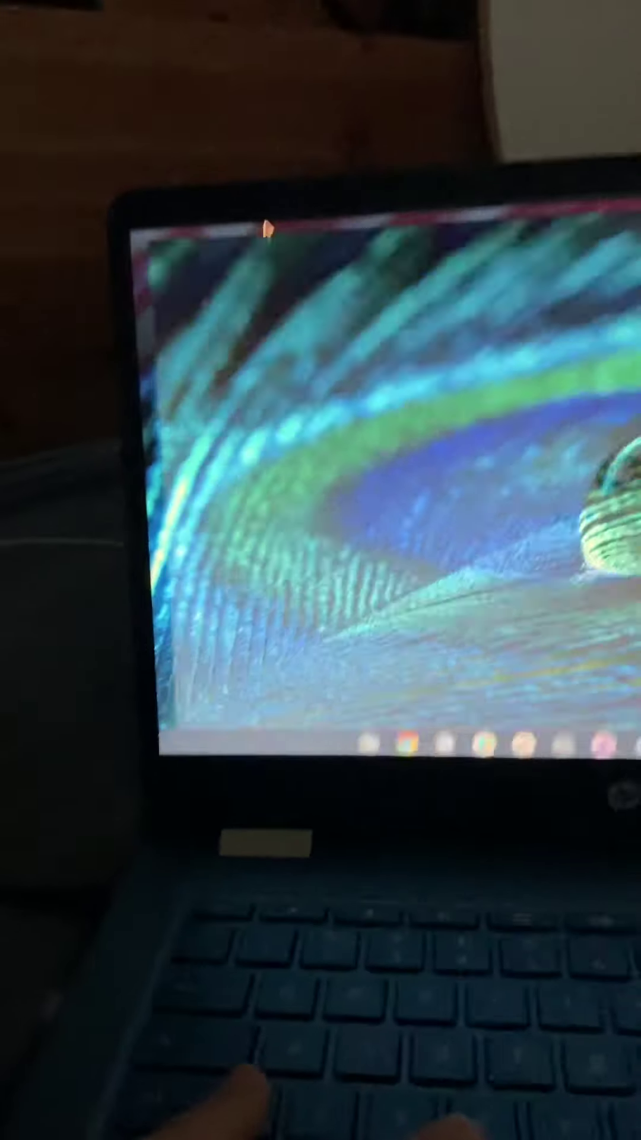
# Launch Puffin Web Browser from its ChromeOS shelf icon
pyautogui.click(512, 668)
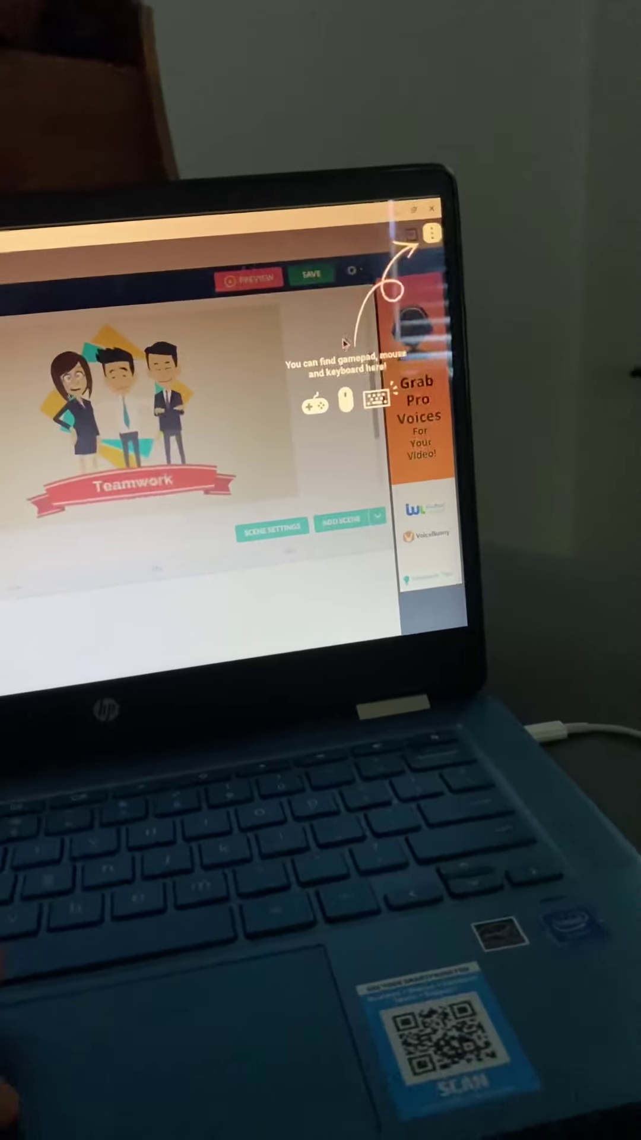
# Dismiss the onboarding tips, including theater mode, and show the template categories list
pyautogui.click(355, 306)
pyautogui.click(363, 345)
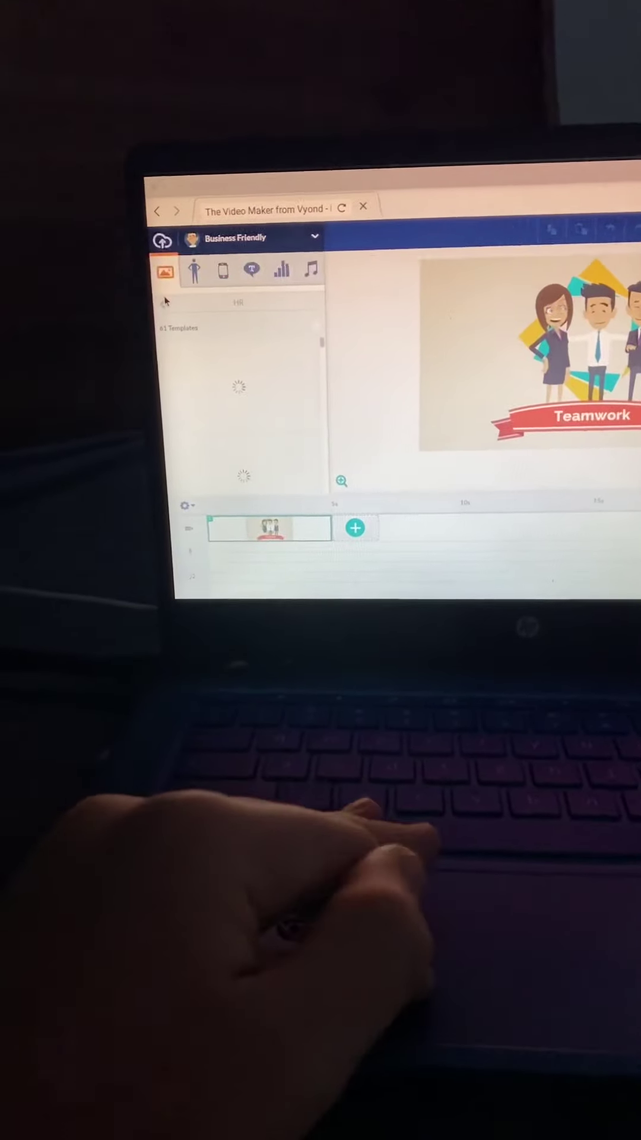
pyautogui.click(179, 294)
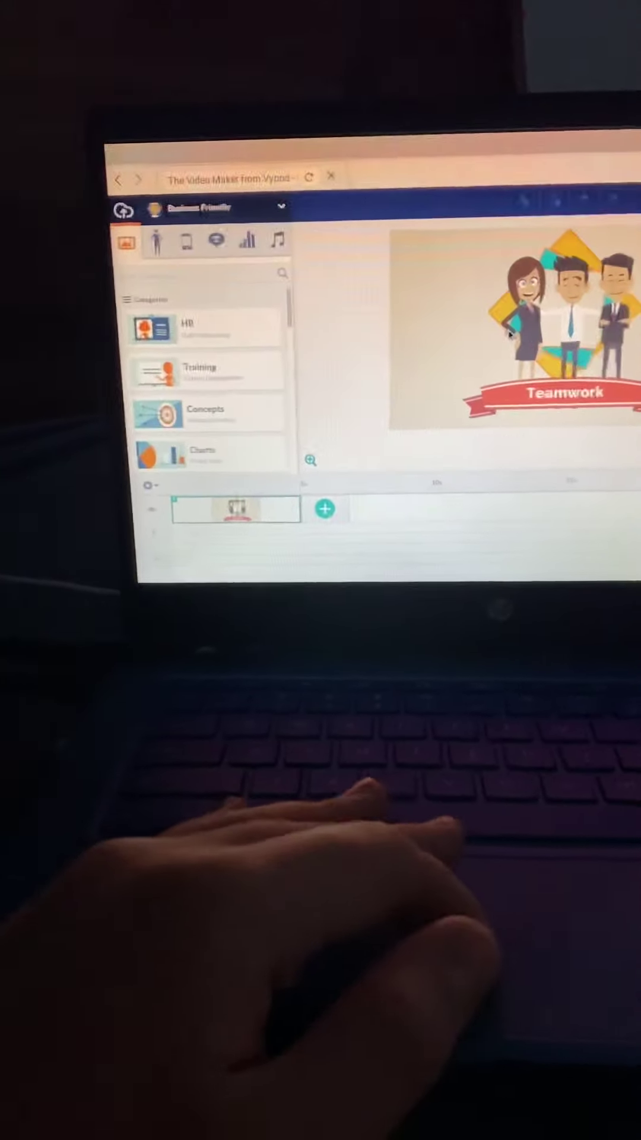
# Move the woman to the stage's left, undo it, and close her Character Settings
pyautogui.moveTo(462, 374); pyautogui.dragTo(364, 351)
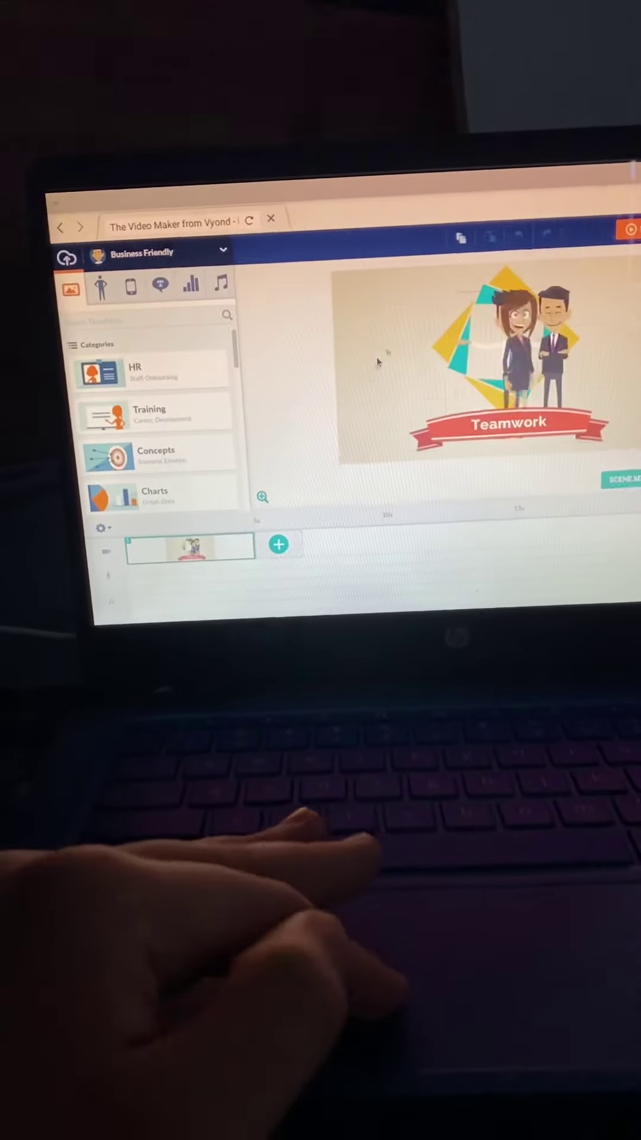
pyautogui.click(359, 345)
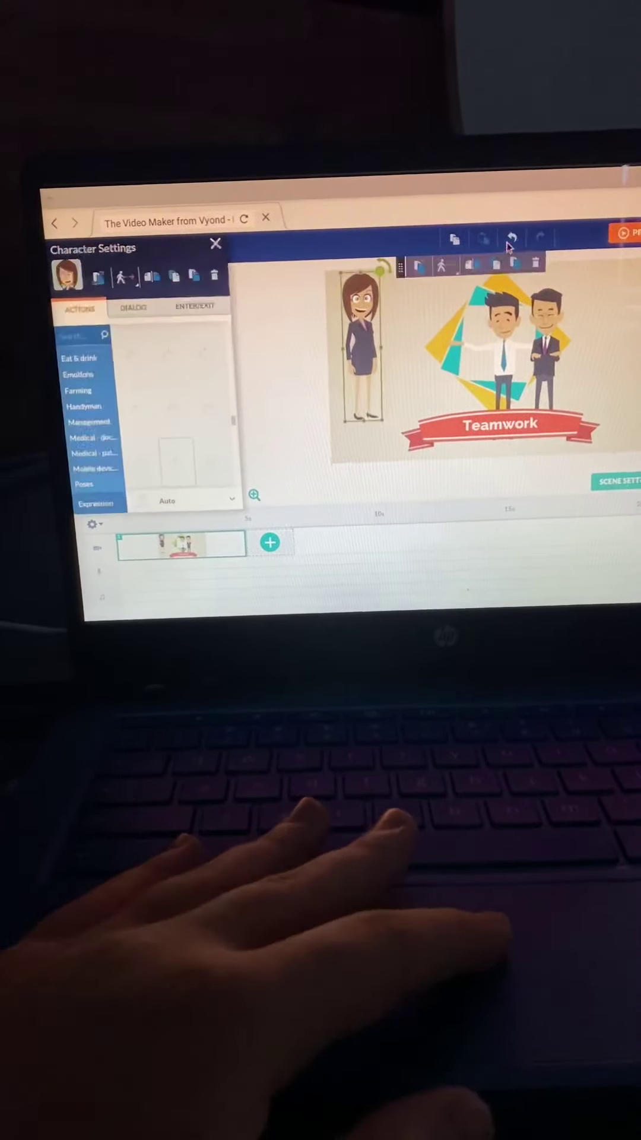
pyautogui.hotkey('ctrl', 'z')
pyautogui.click(305, 356)
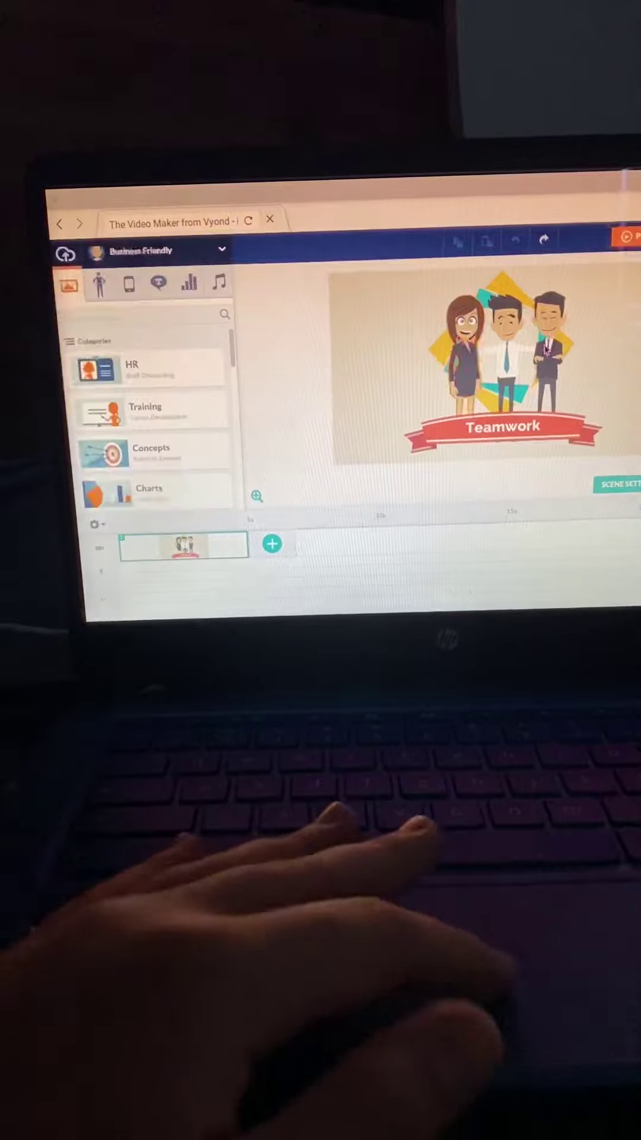
# Browse Characters by searching all asset themes and switching to the Comedy World theme
pyautogui.click(100, 281)
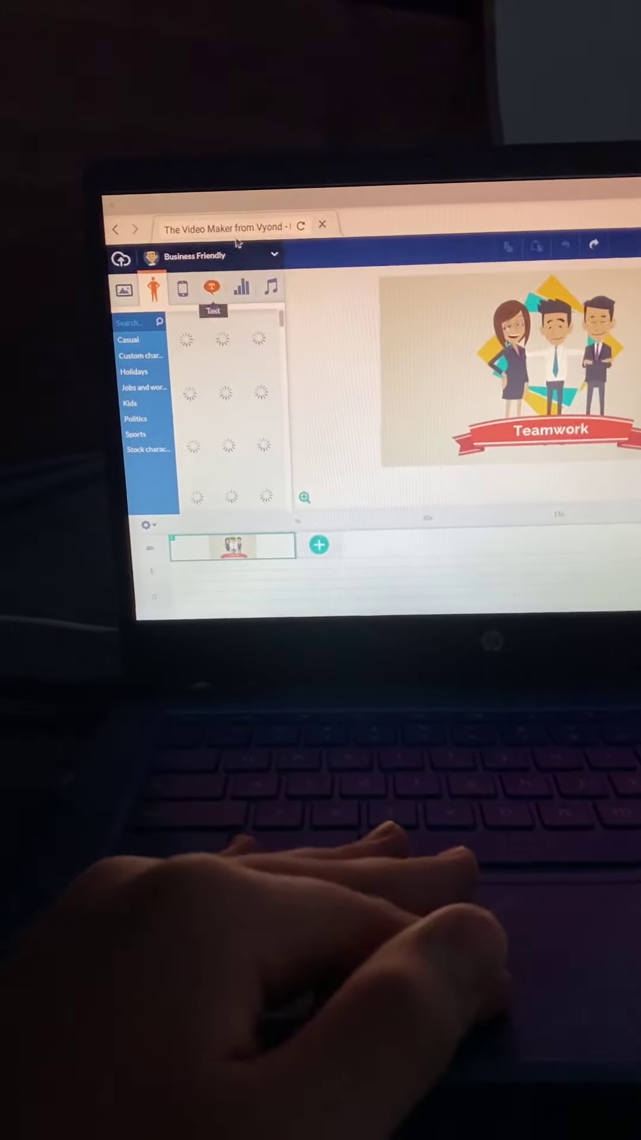
pyautogui.click(237, 255)
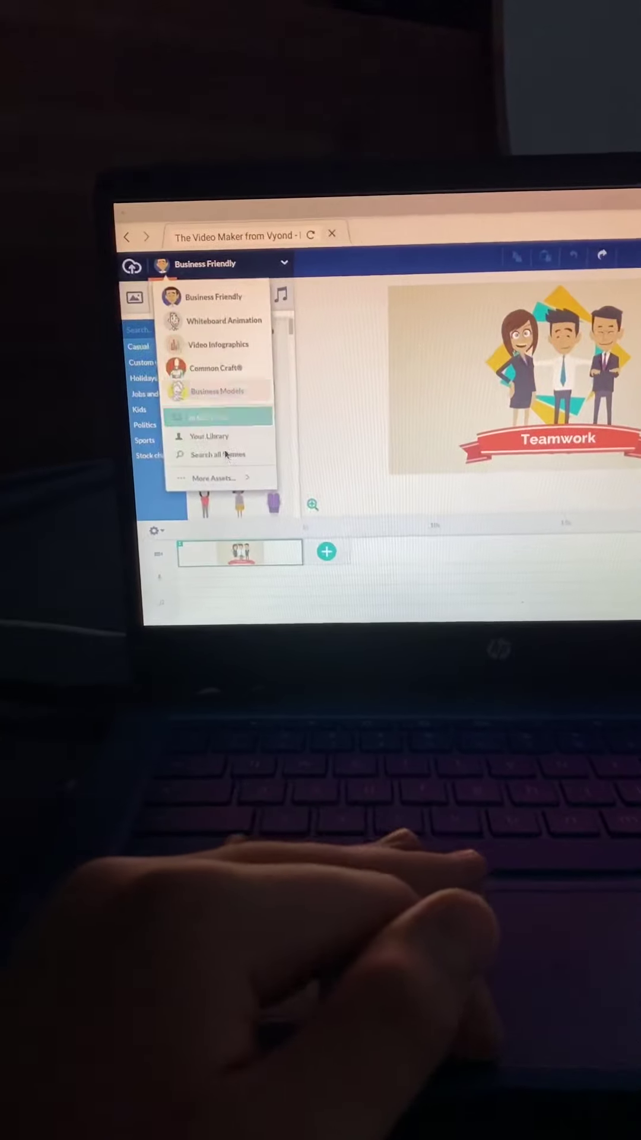
pyautogui.click(222, 455)
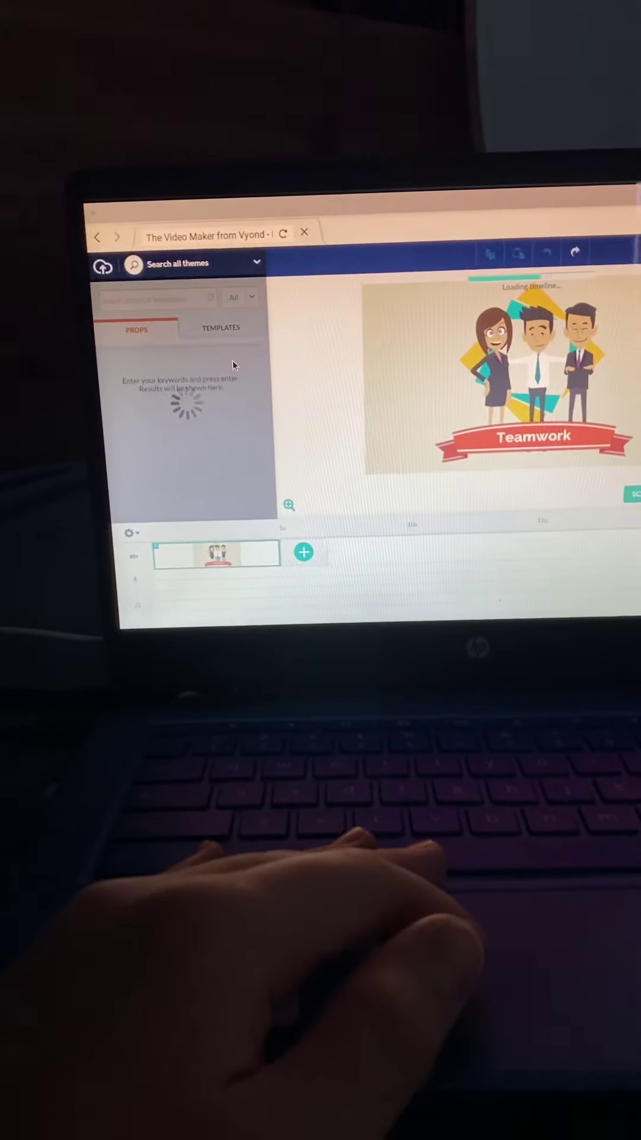
pyautogui.click(262, 283)
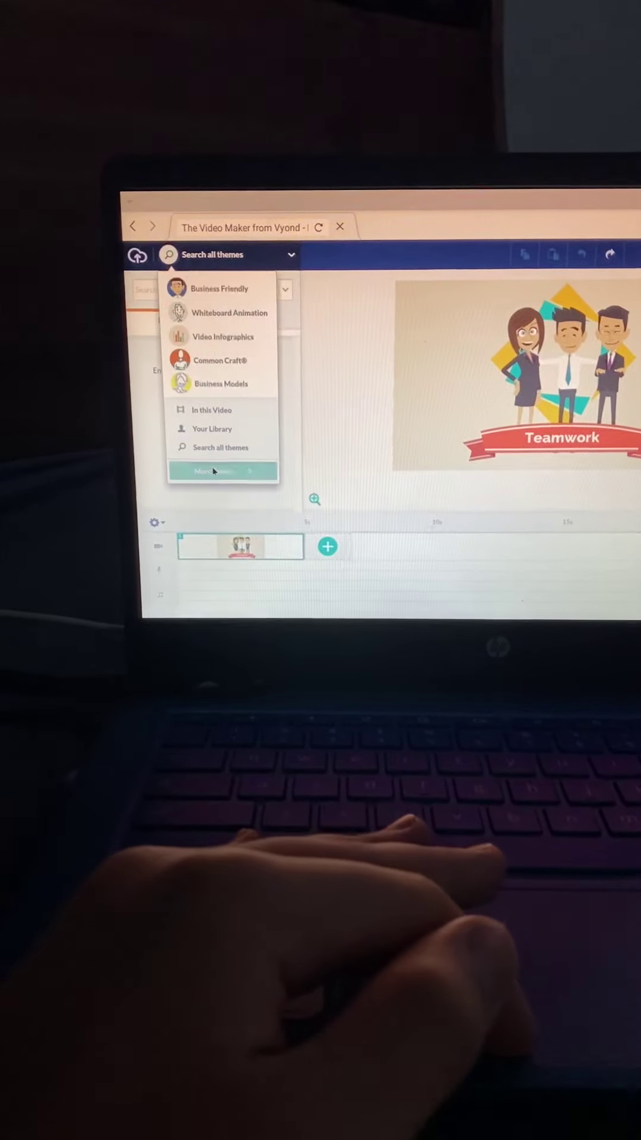
pyautogui.click(214, 471)
pyautogui.click(300, 474)
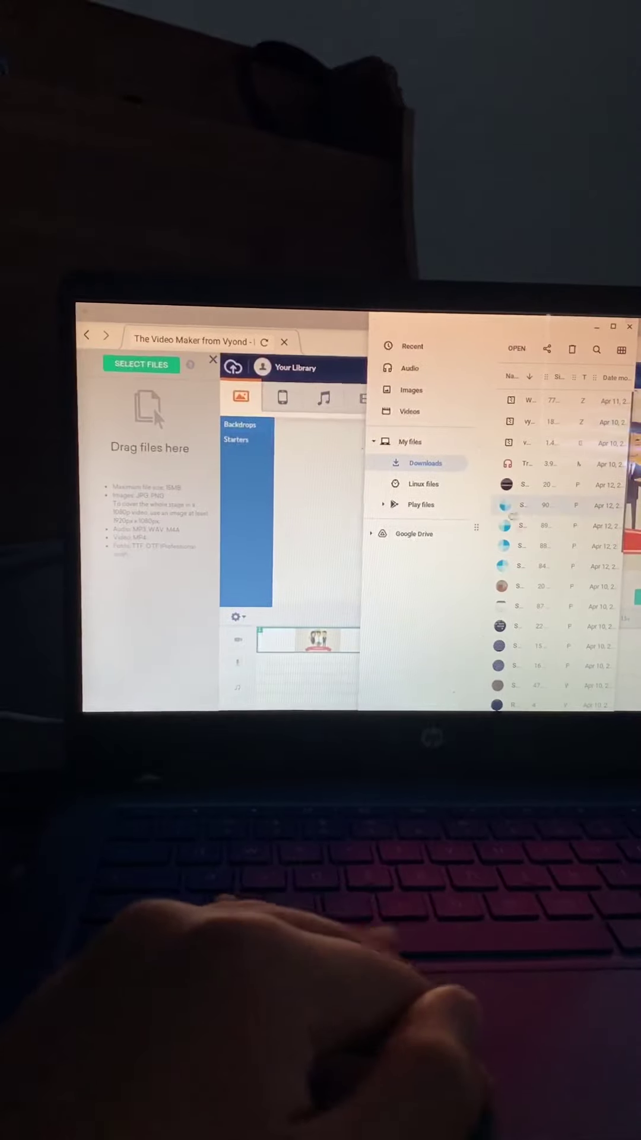
# Drag a Downloads screenshot toward the upload drop area, then dismiss the Files picker
pyautogui.moveTo(231, 512); pyautogui.dragTo(148, 531)
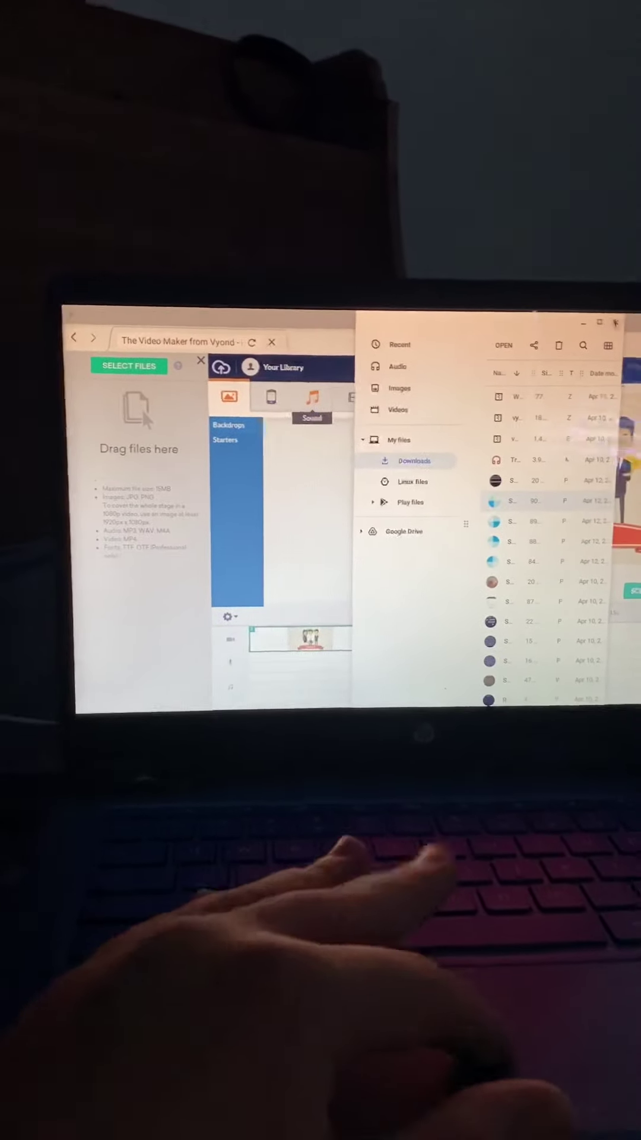
pyautogui.press('Escape')
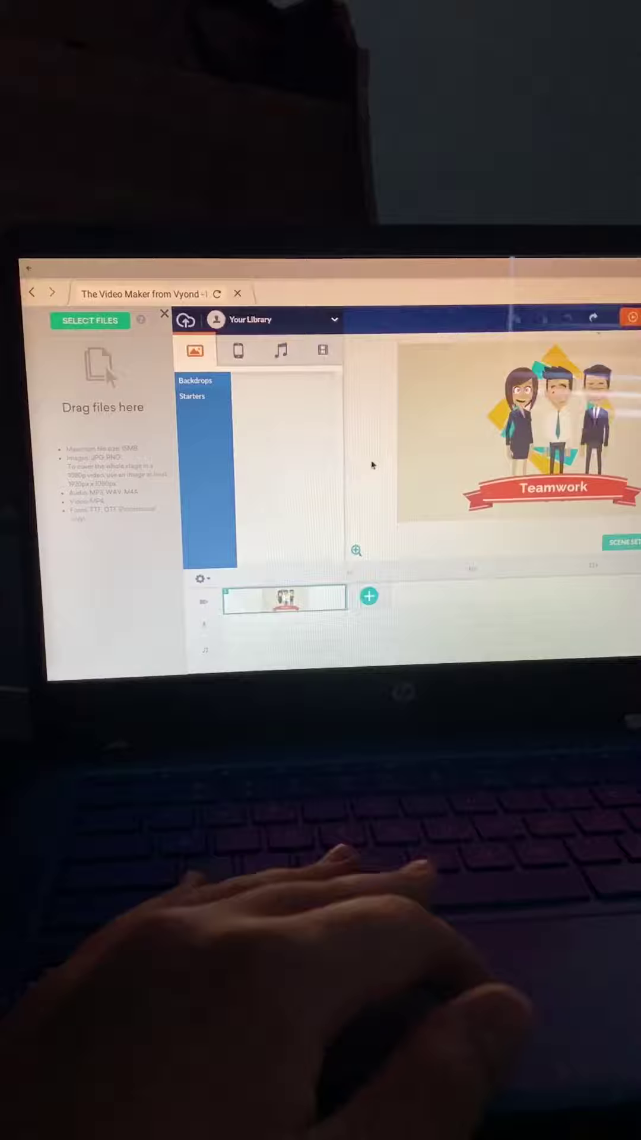
# Save the Teamwork video under the title 'test' using Save and Close
pyautogui.hotkey('ctrl', 's')
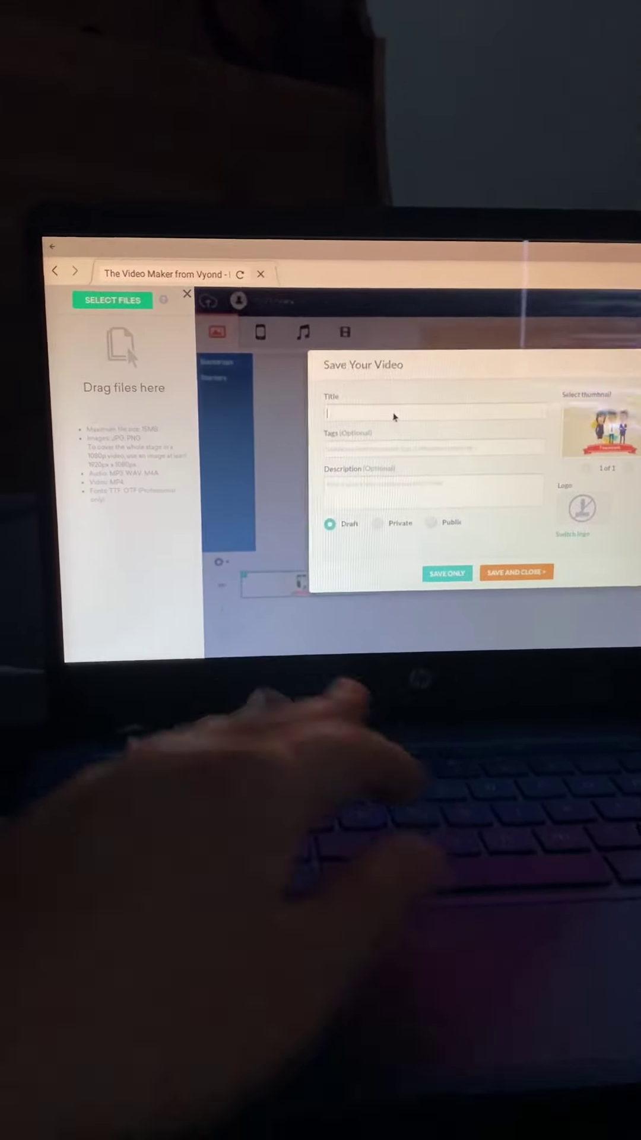
pyautogui.write('est')
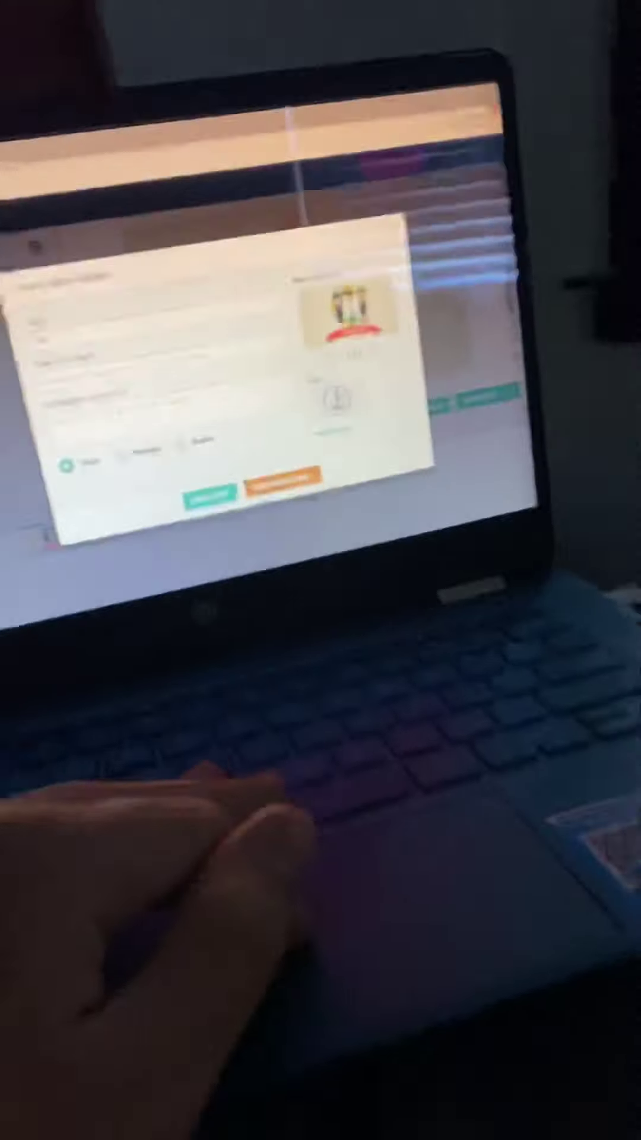
pyautogui.click(446, 539)
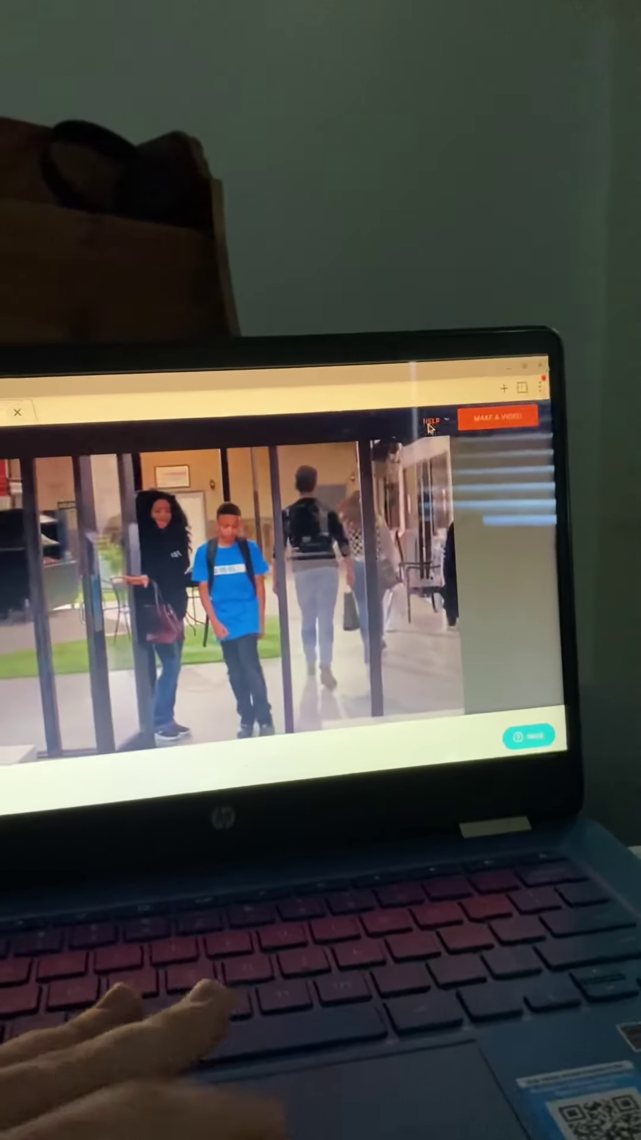
pyautogui.click(464, 416)
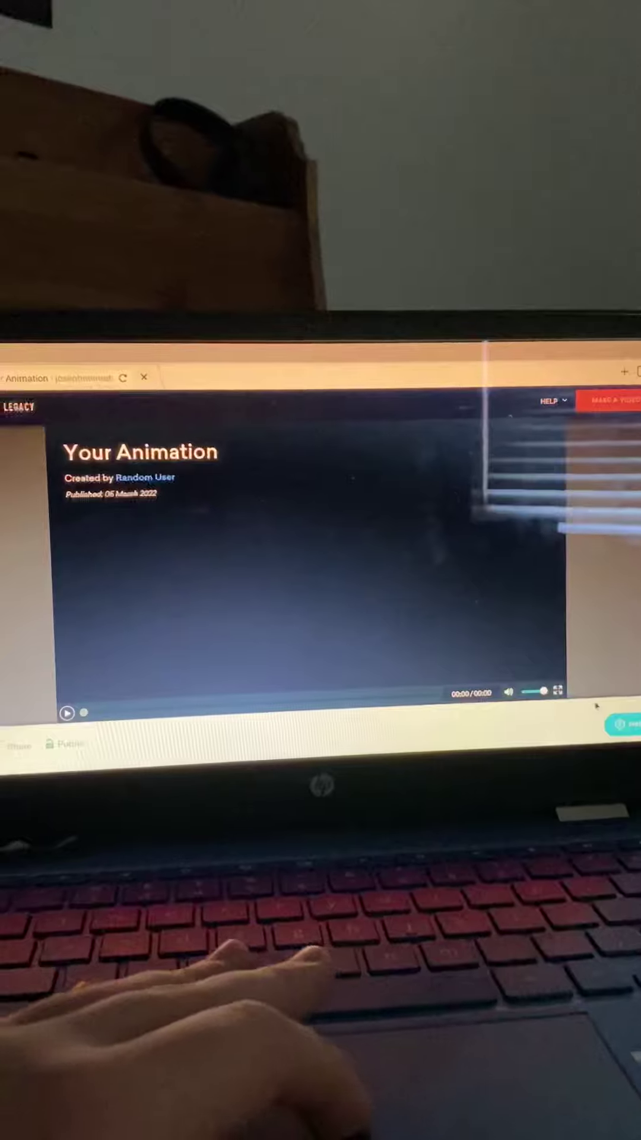
pyautogui.click(560, 694)
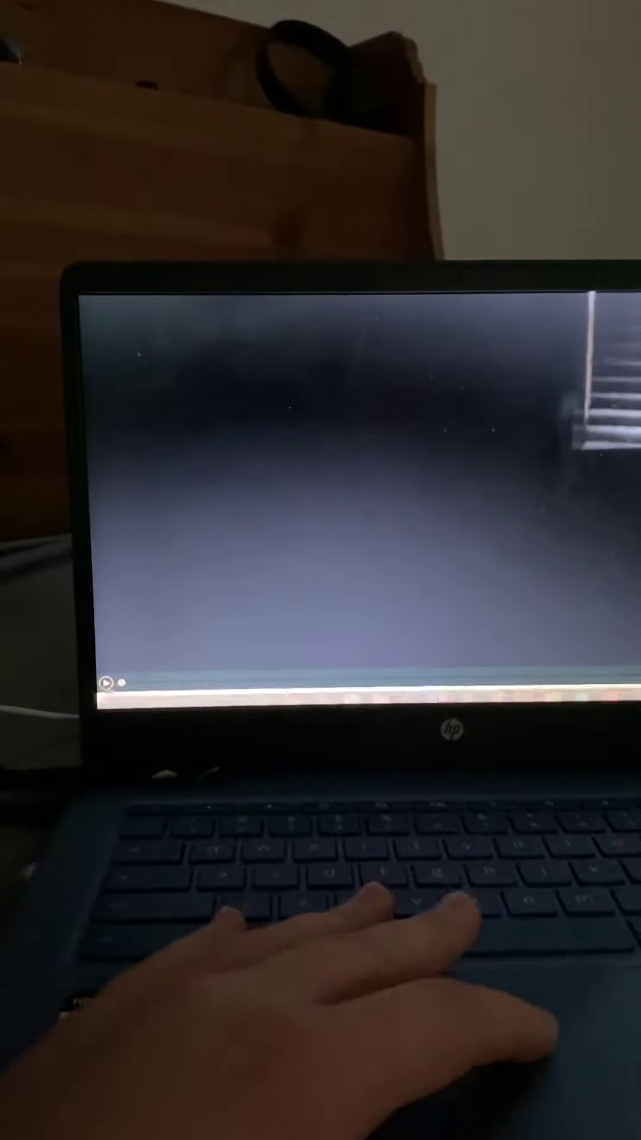
pyautogui.press('Escape')
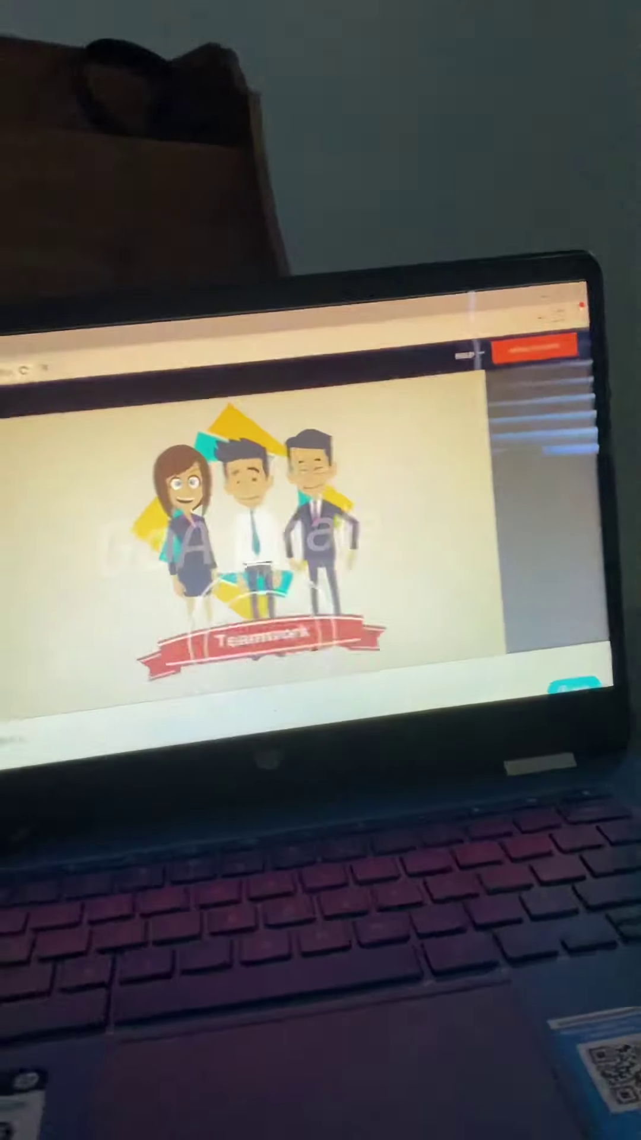
pyautogui.scroll(-3, 268, 535)
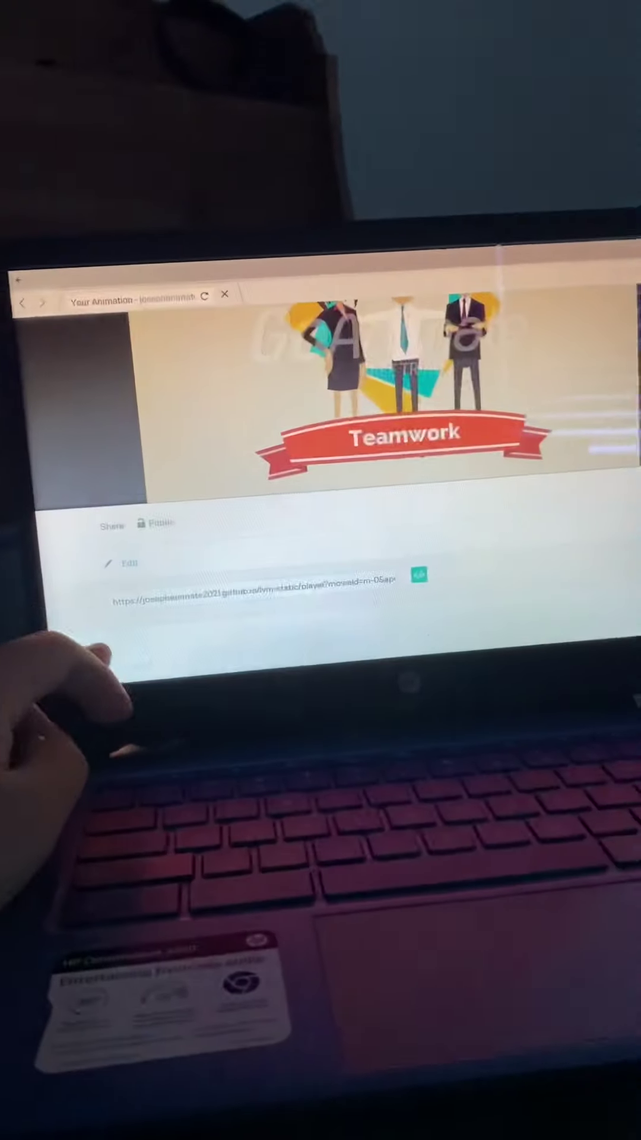
pyautogui.scroll(-2, 268, 535)
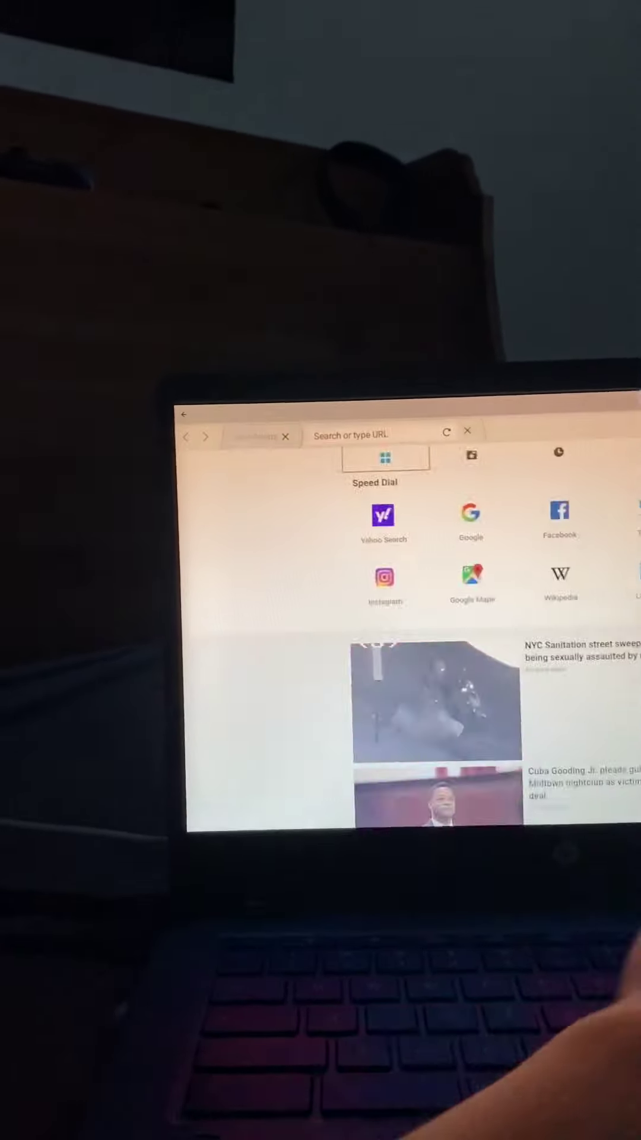
# Load the pasted animation URL in the new tab, then return to the other Your Animation tab
pyautogui.hotkey('ctrl', 'v')
pyautogui.press('Return')
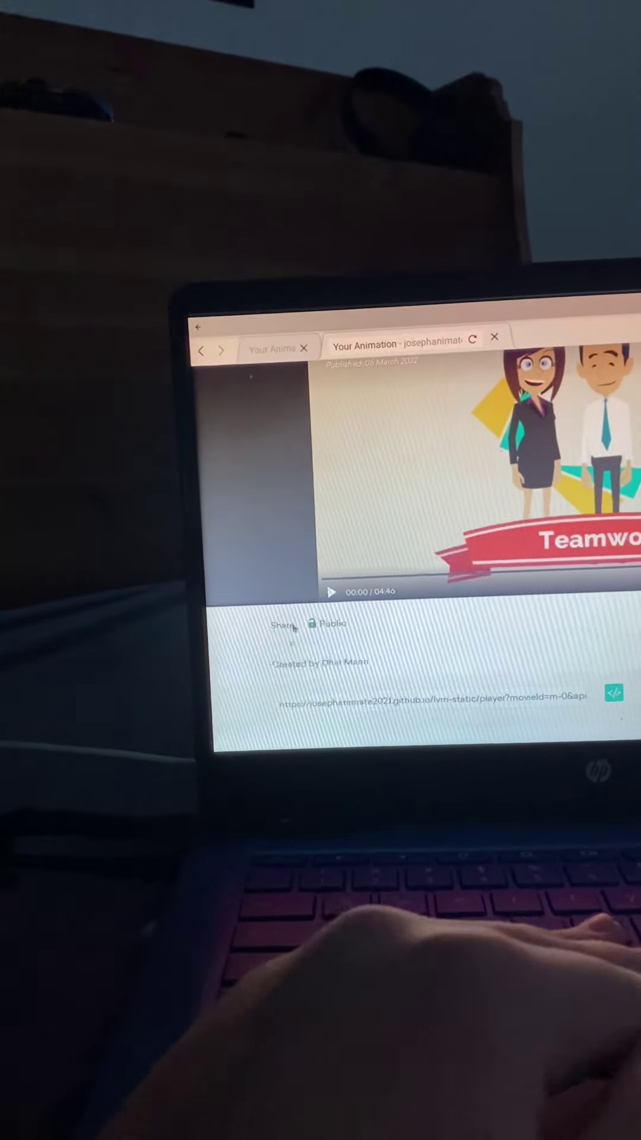
pyautogui.click(277, 358)
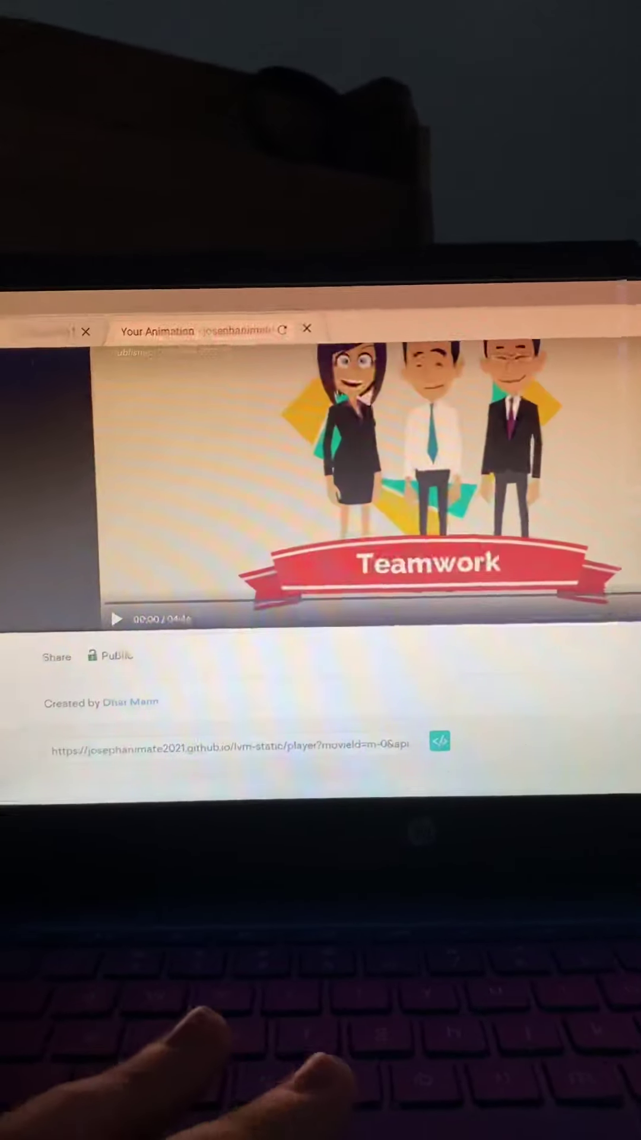
# Close the Your Animation tab and leave the Preview Video dialog via Back to Editing
pyautogui.click(332, 333)
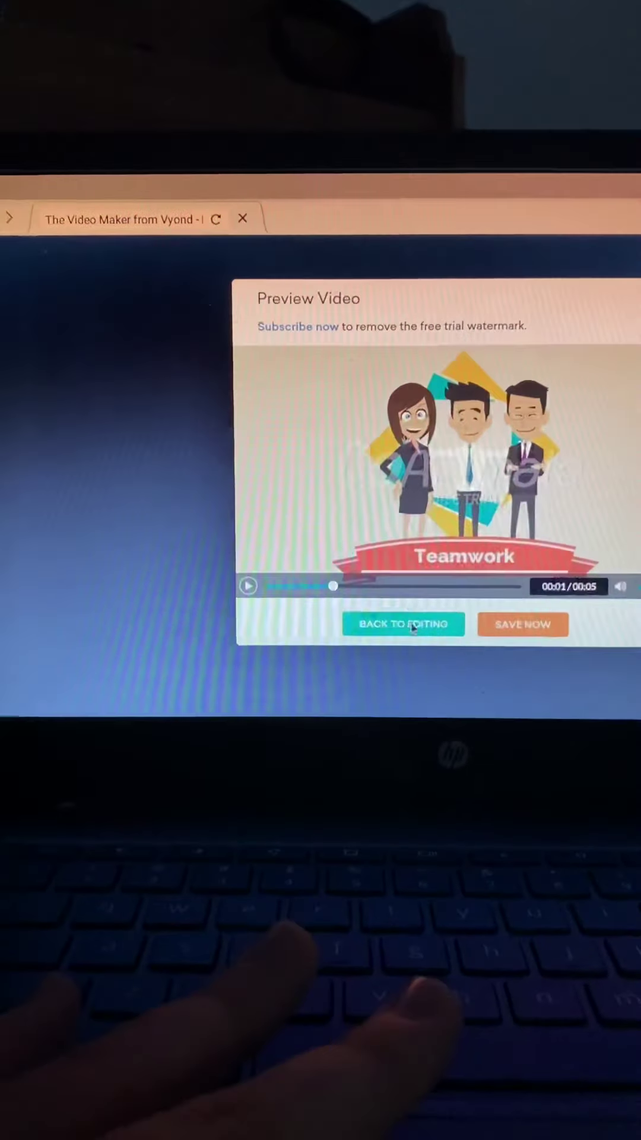
pyautogui.click(401, 631)
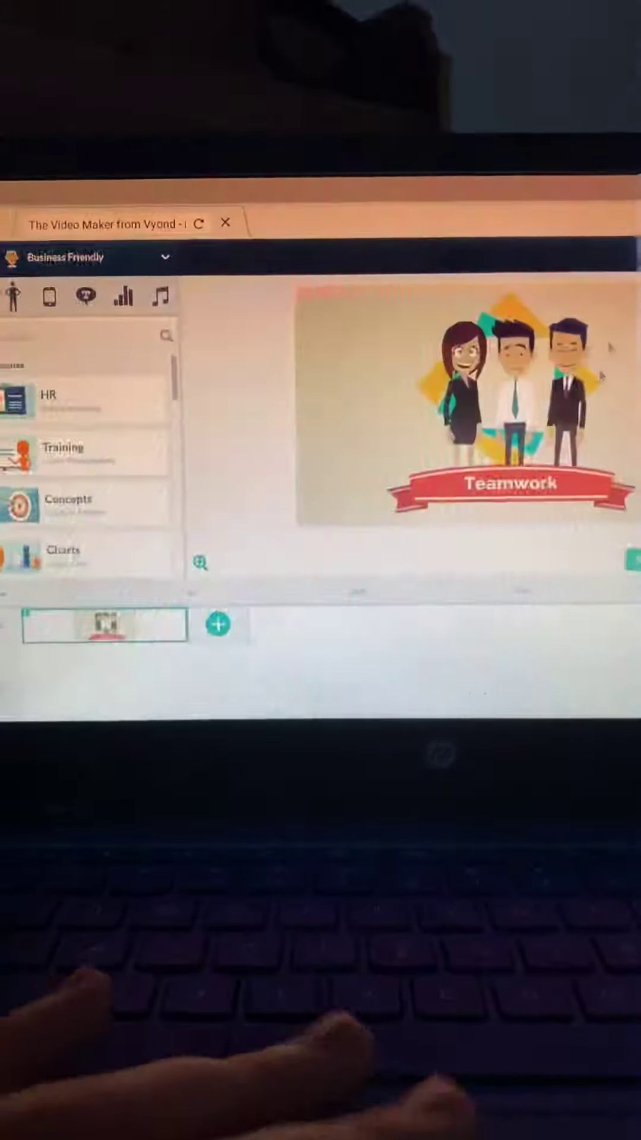